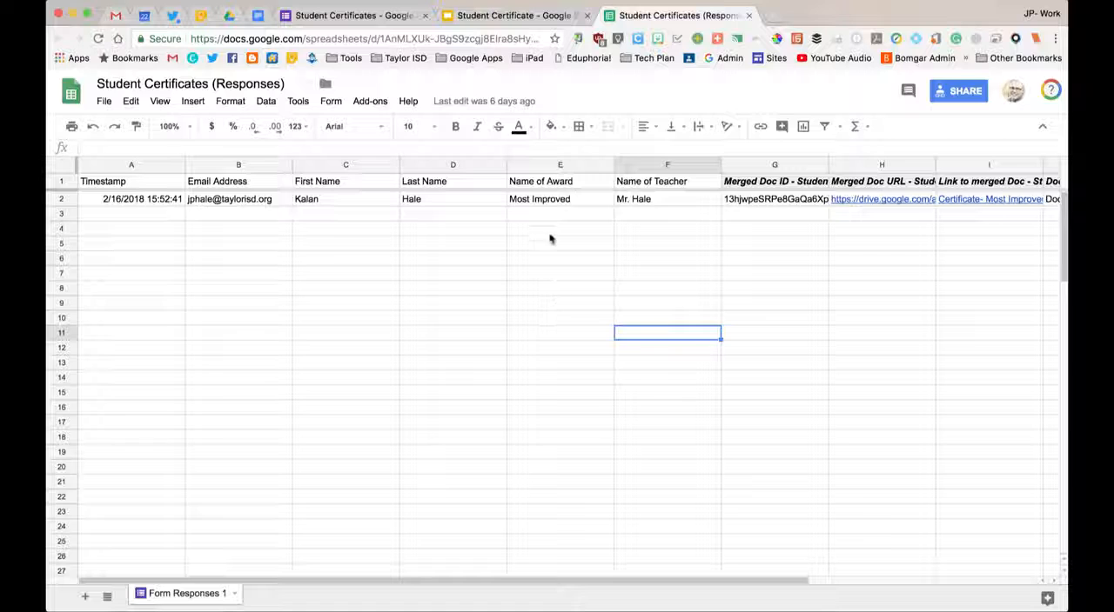
Open the Student Certificate job in autoCrat and keep its job name and Student Certificate template, continuing to the source data mapping.
click(367, 103)
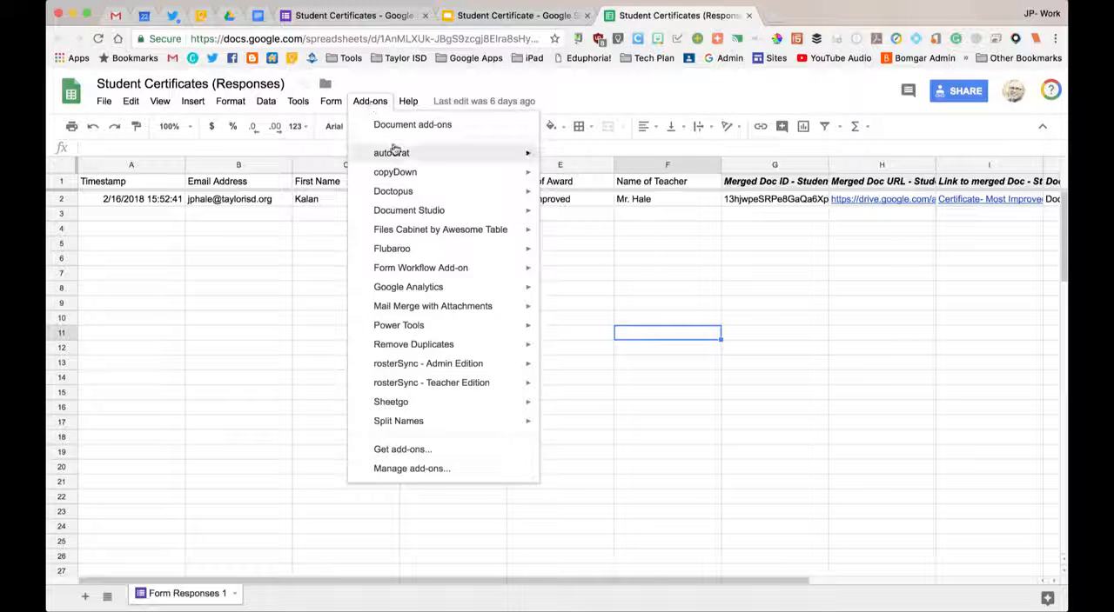
mouse_move(396, 153)
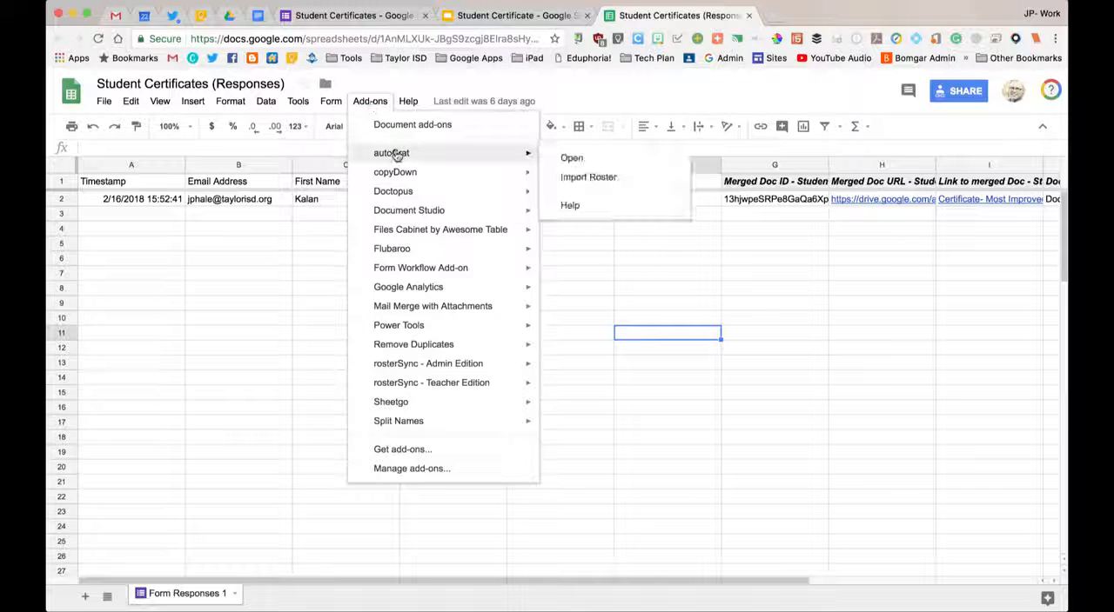
click(571, 159)
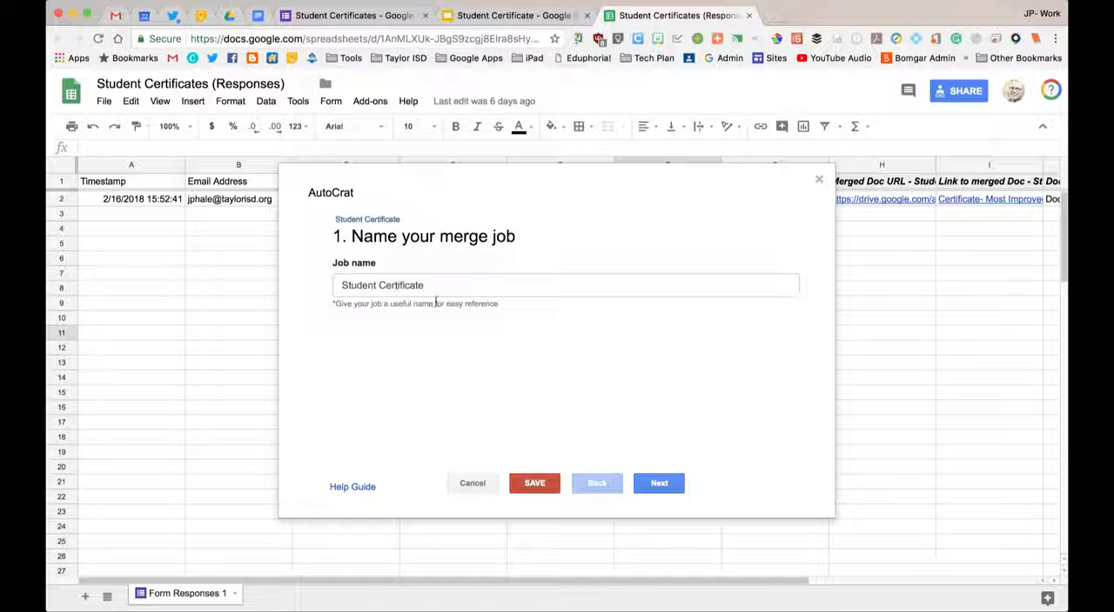
click(653, 483)
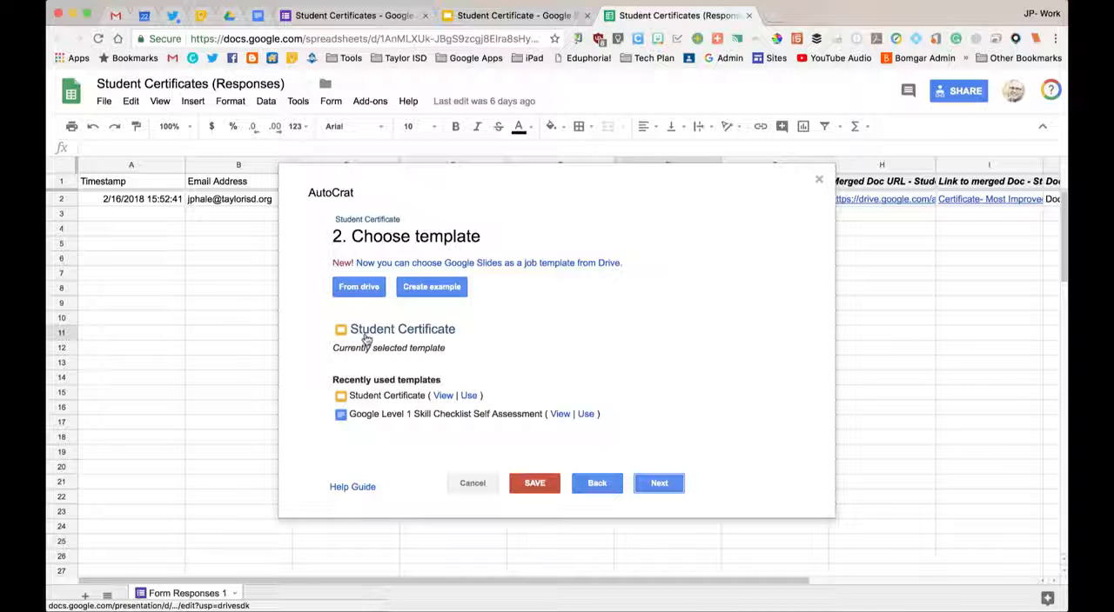
click(660, 483)
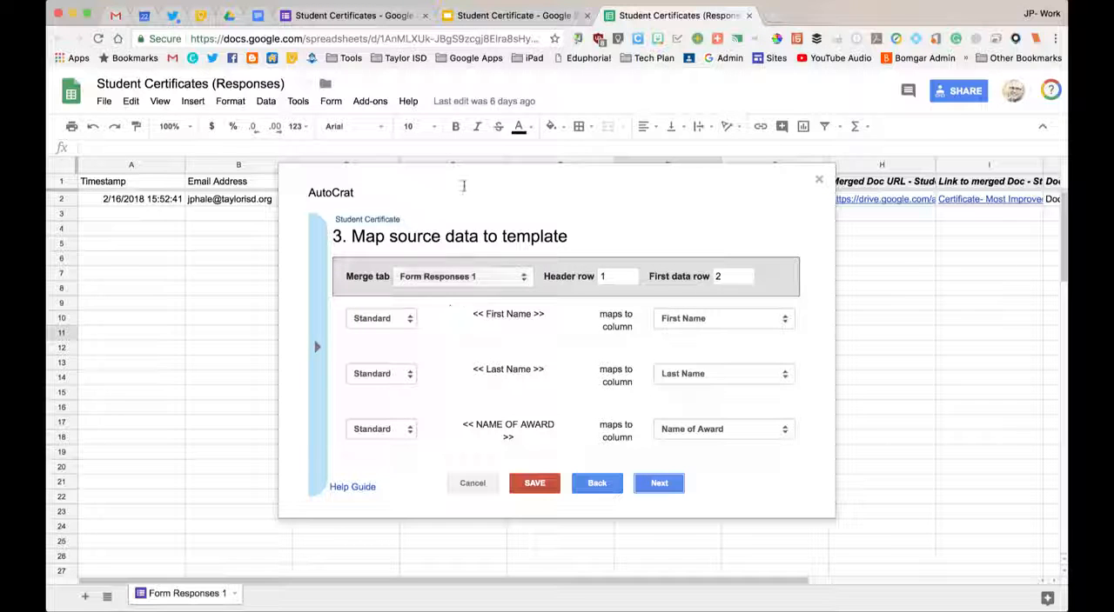
Check the opening brackets of the <<First Name>> tag in the Student Certificate slide template and return to the responses spreadsheet.
click(514, 14)
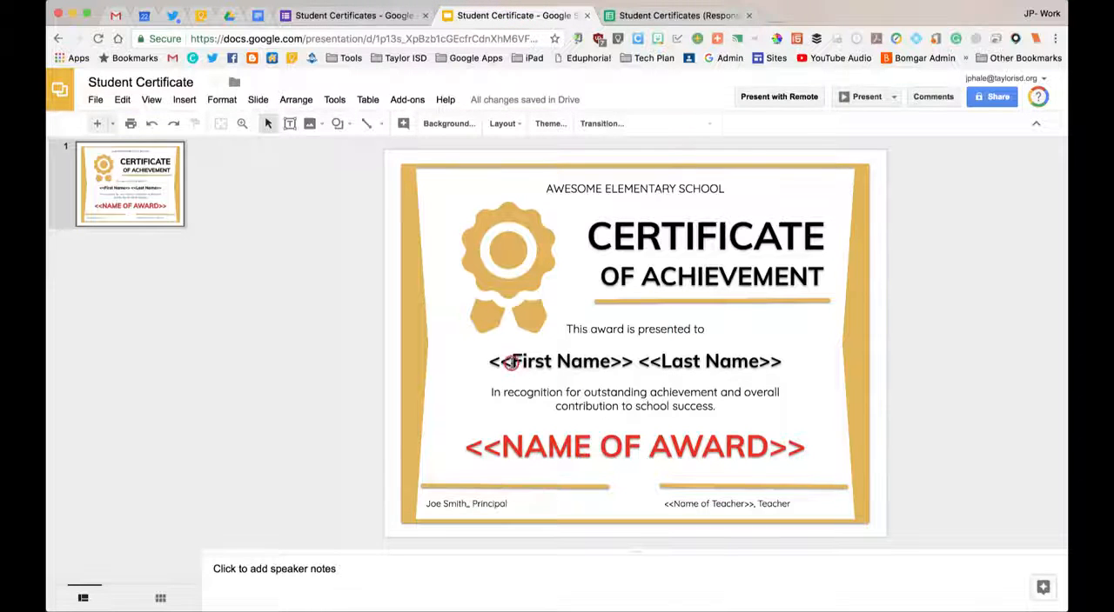
drag(512, 362, 490, 362)
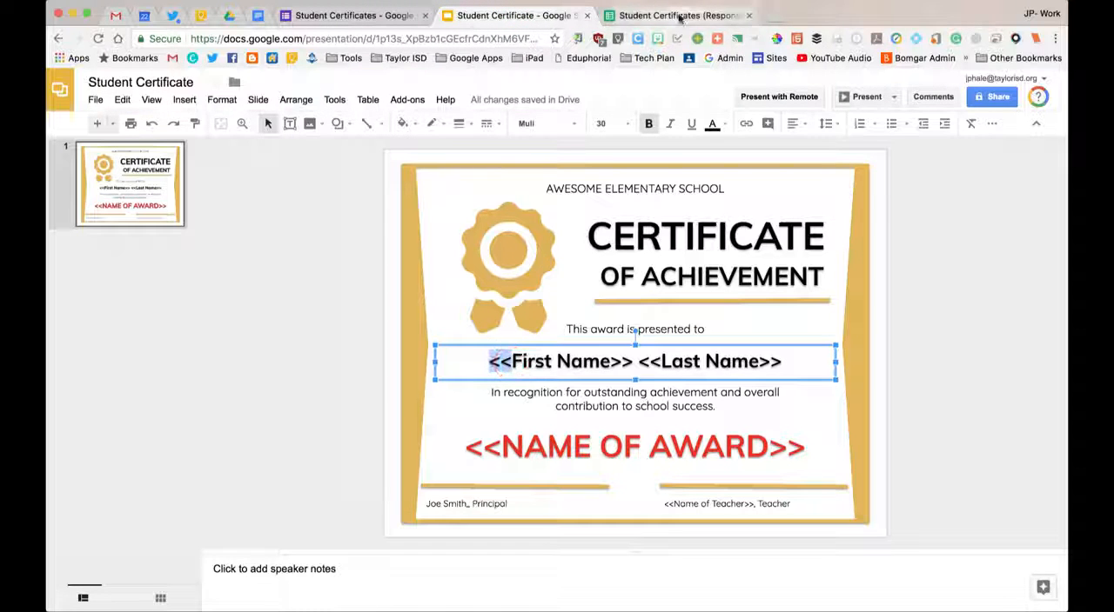
click(680, 16)
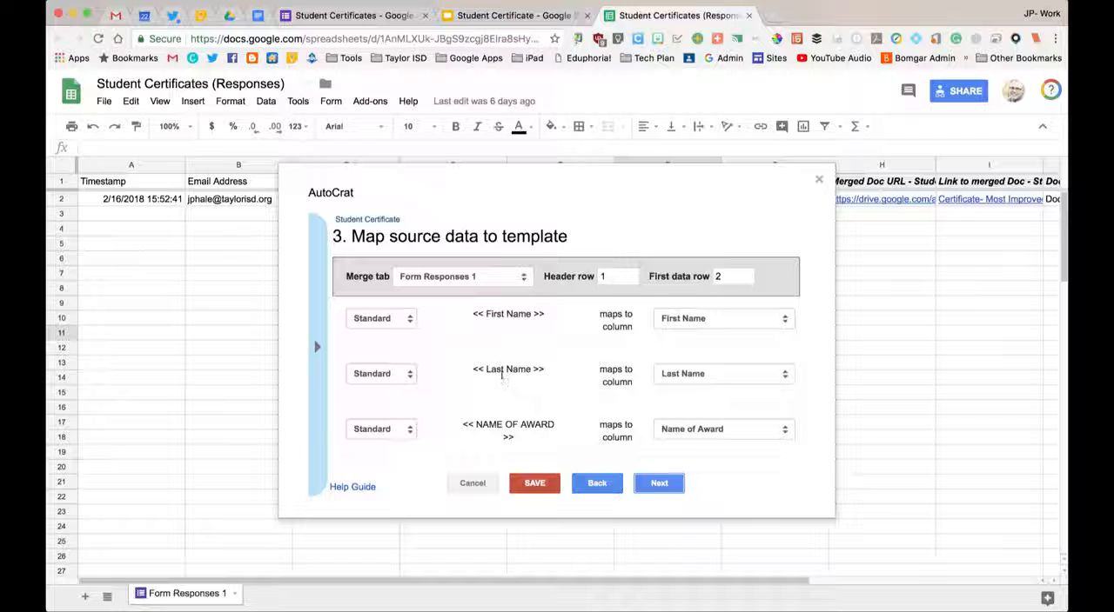
Review the tag-to-column mapping, keep <<Last Name>> mapped to the Last Name column, and continue to the file settings.
click(721, 377)
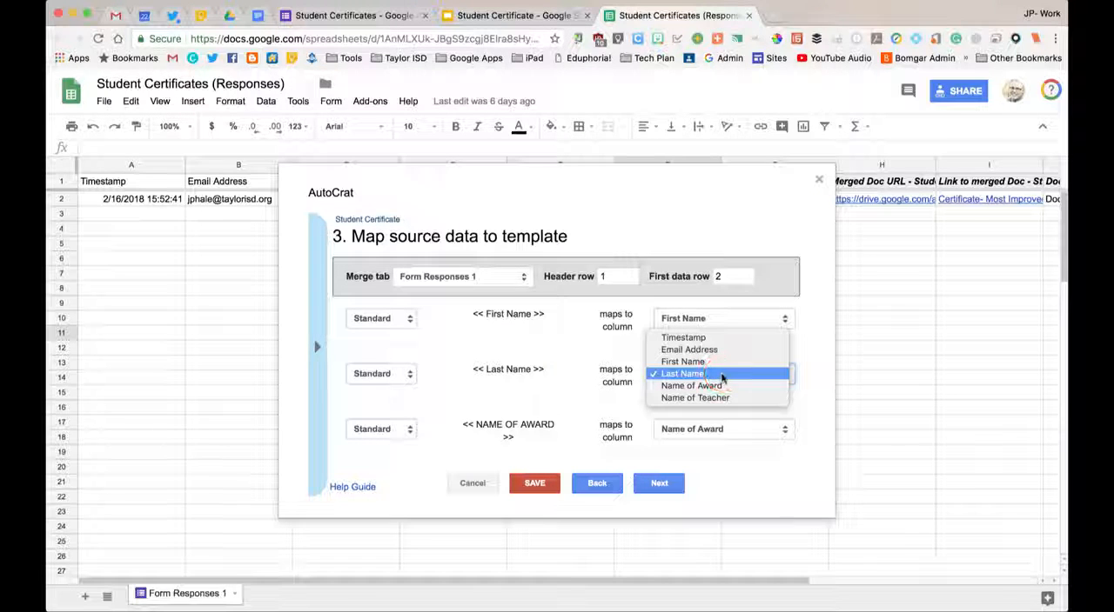
click(816, 368)
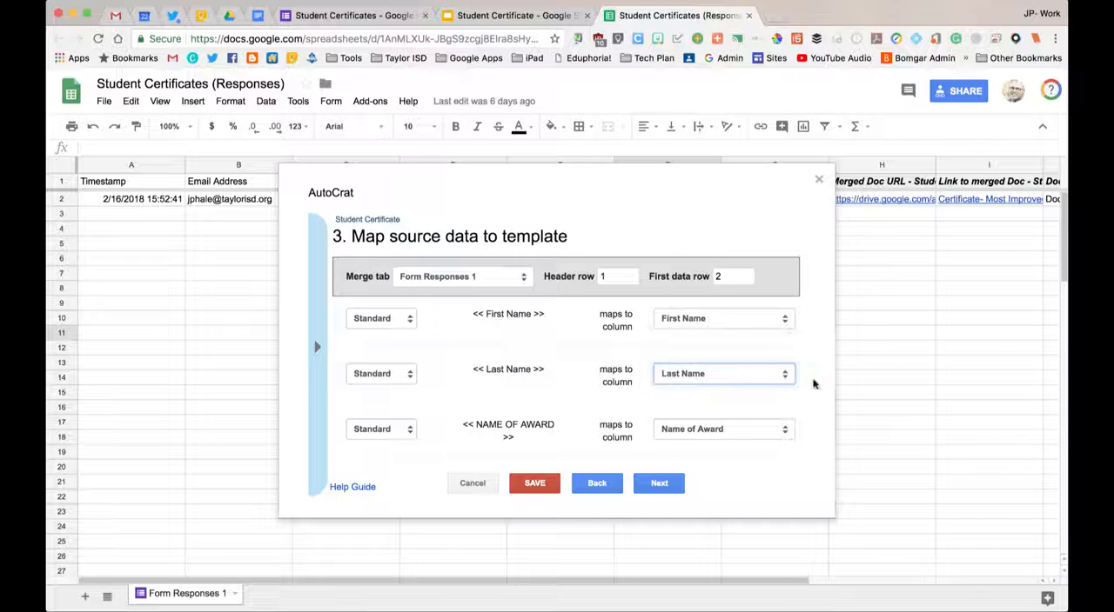
scroll(589, 390, down, 2)
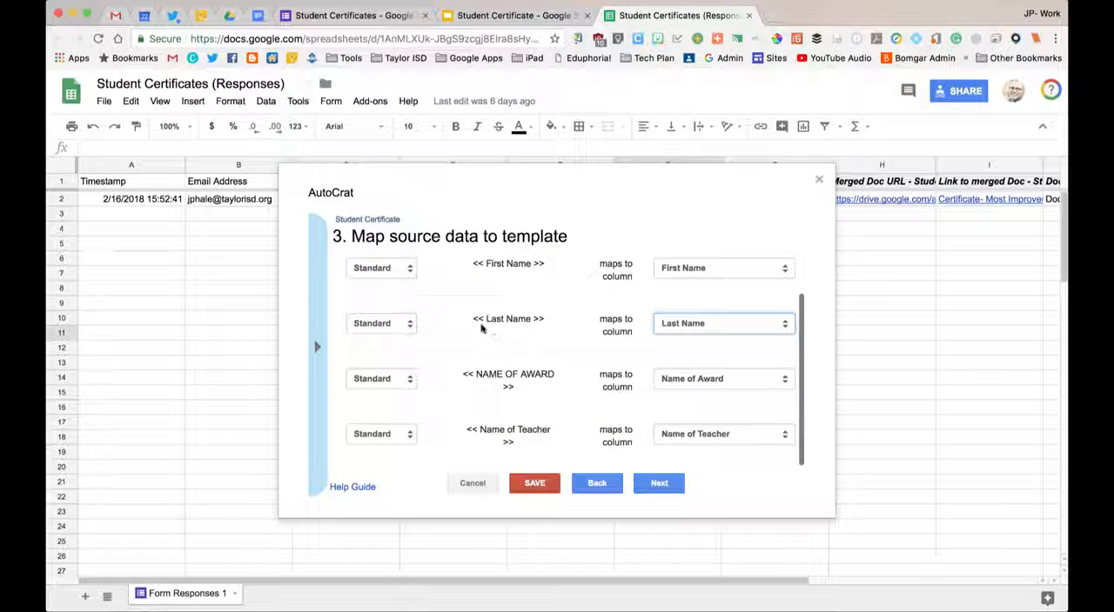
click(659, 484)
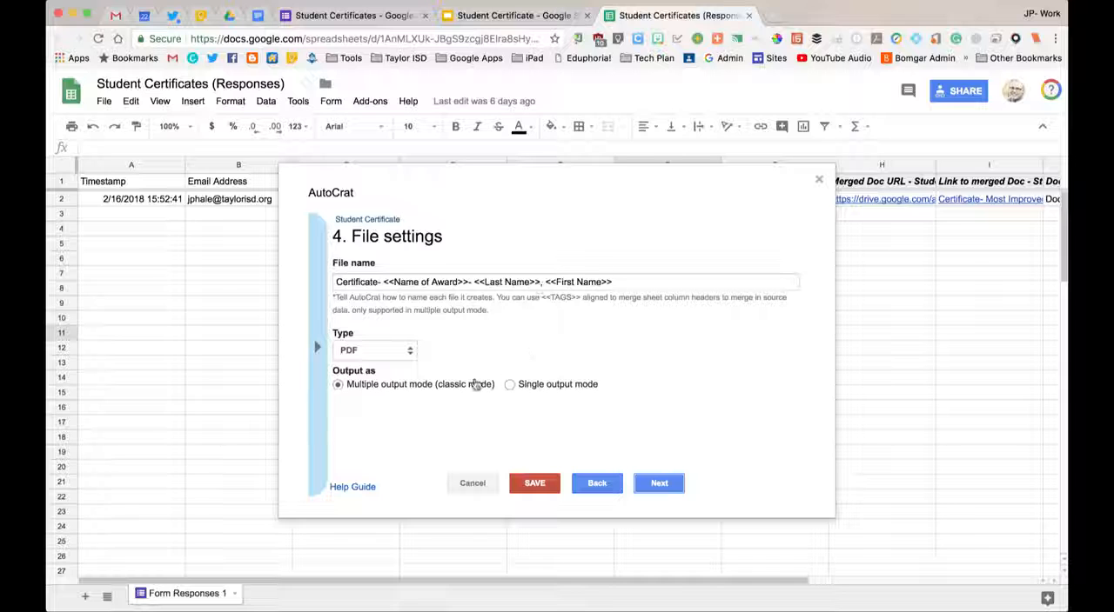
Keep PDF as the merged file type and continue to the destination folder settings.
click(406, 351)
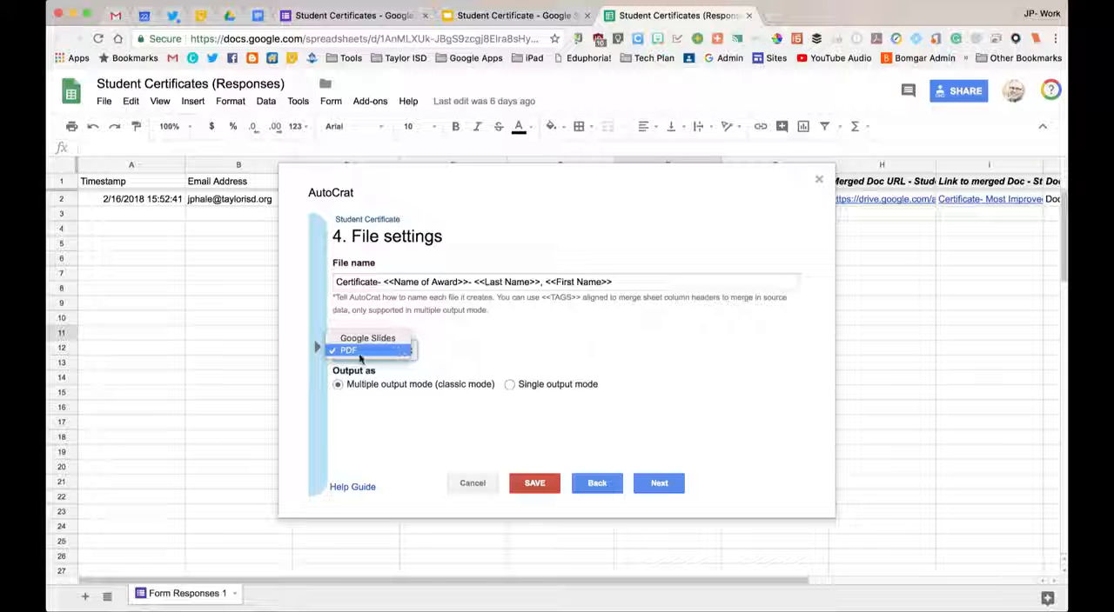
click(494, 346)
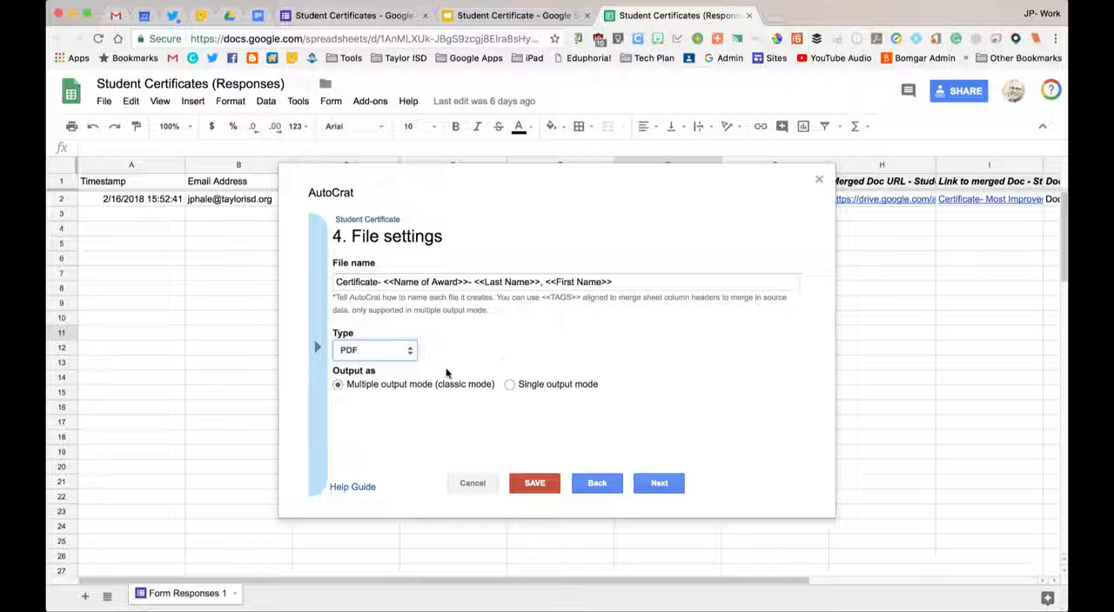
click(666, 483)
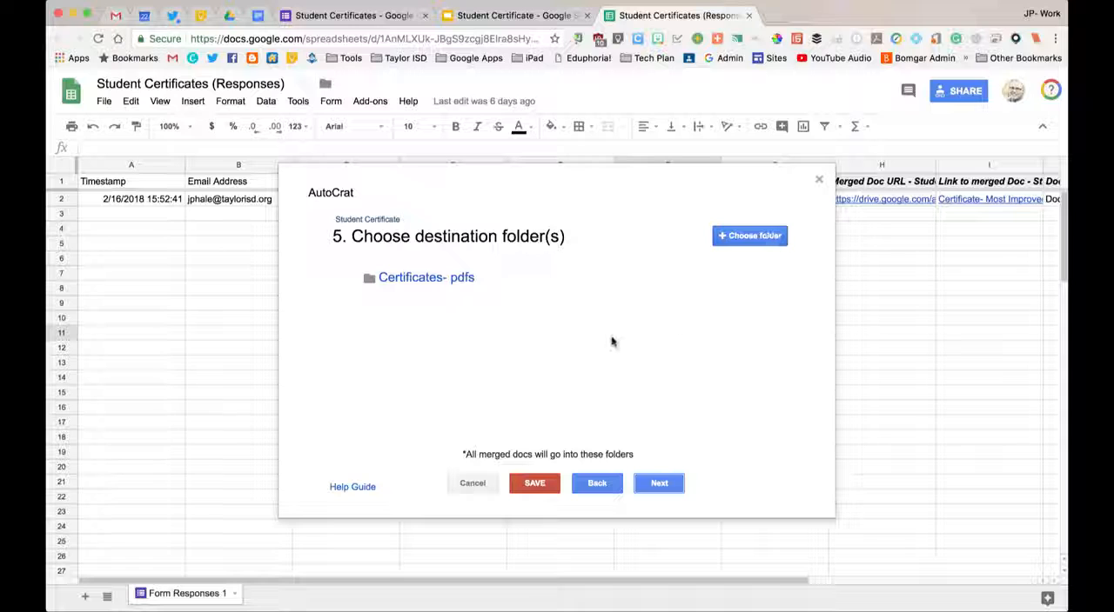
Accept the Certificates- pdfs destination folder and skip the optional dynamic folder reference and merge condition.
click(659, 482)
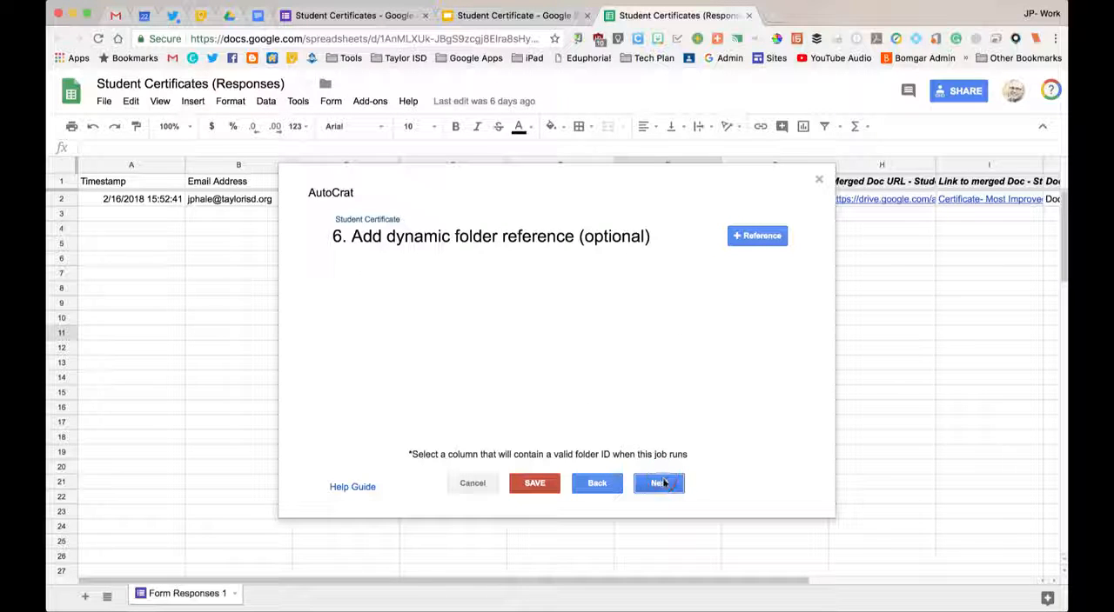
click(662, 483)
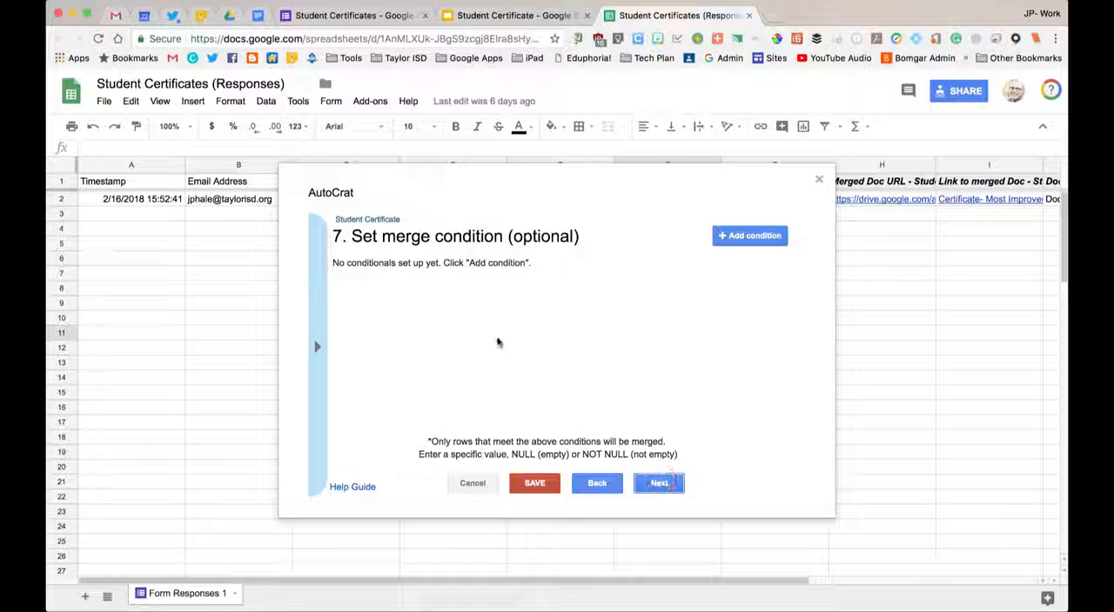
click(659, 483)
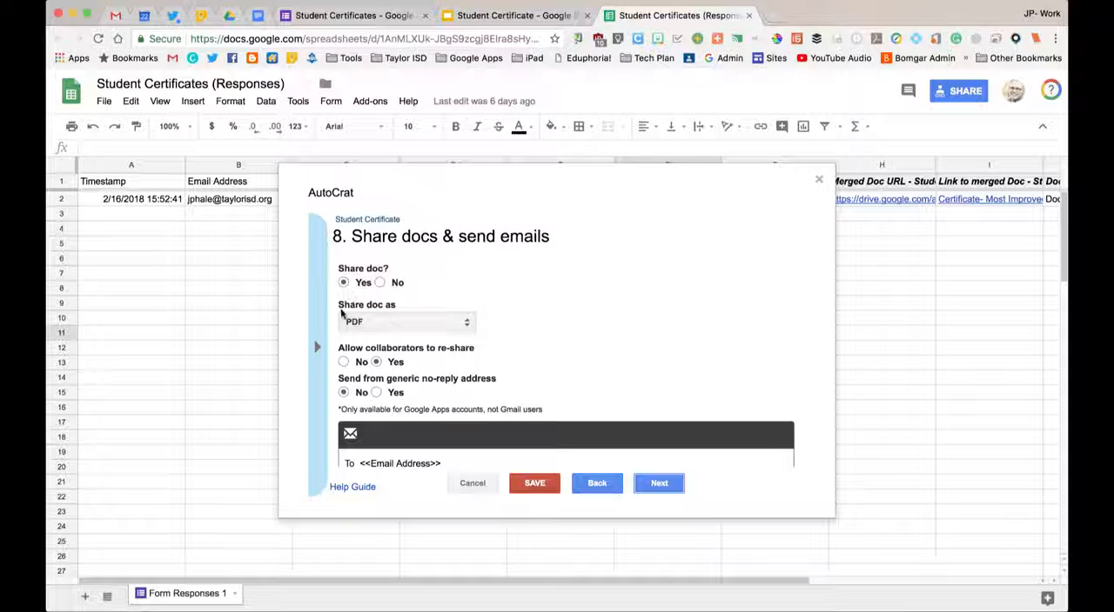
Review the document sharing options, the email recipient tag and the message text in the merge job's sharing settings.
click(466, 323)
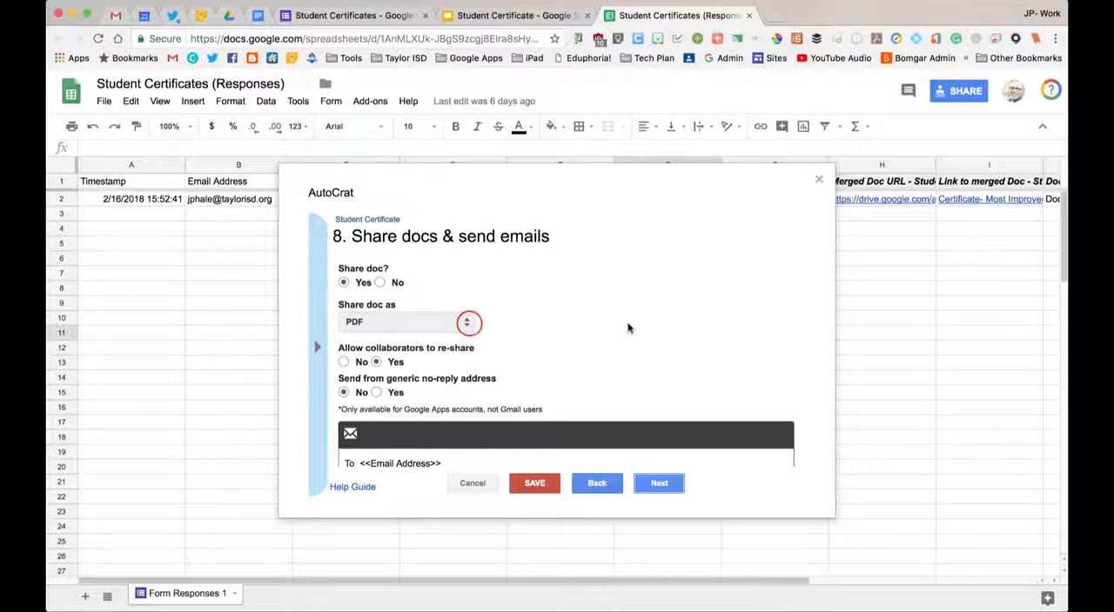
scroll(626, 324, down, 4)
scroll(600, 322, up, 2)
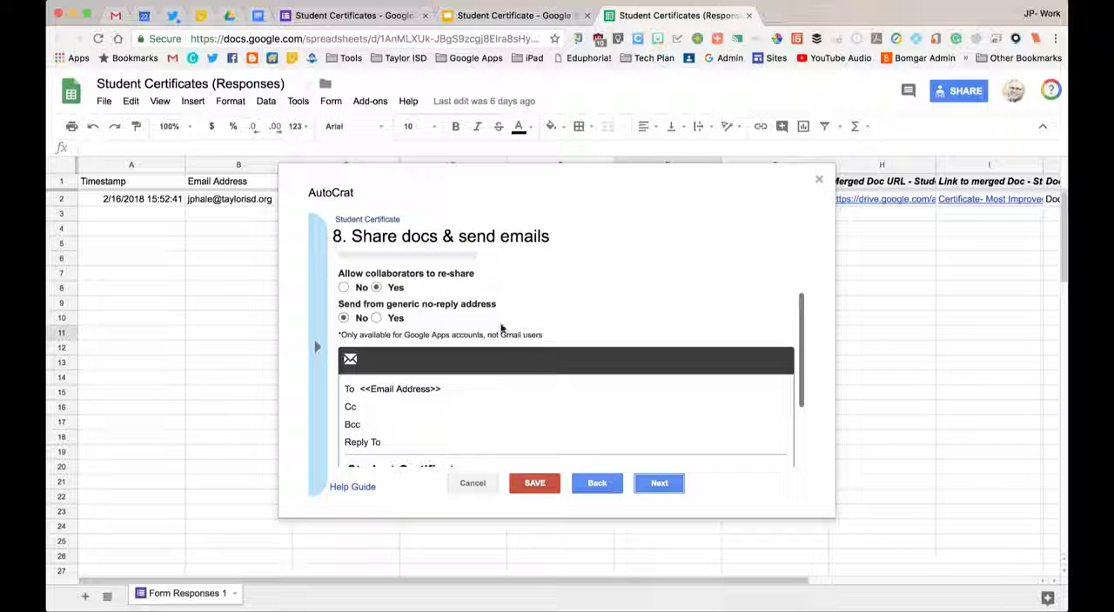
scroll(522, 356, down, 1)
scroll(502, 386, down, 1)
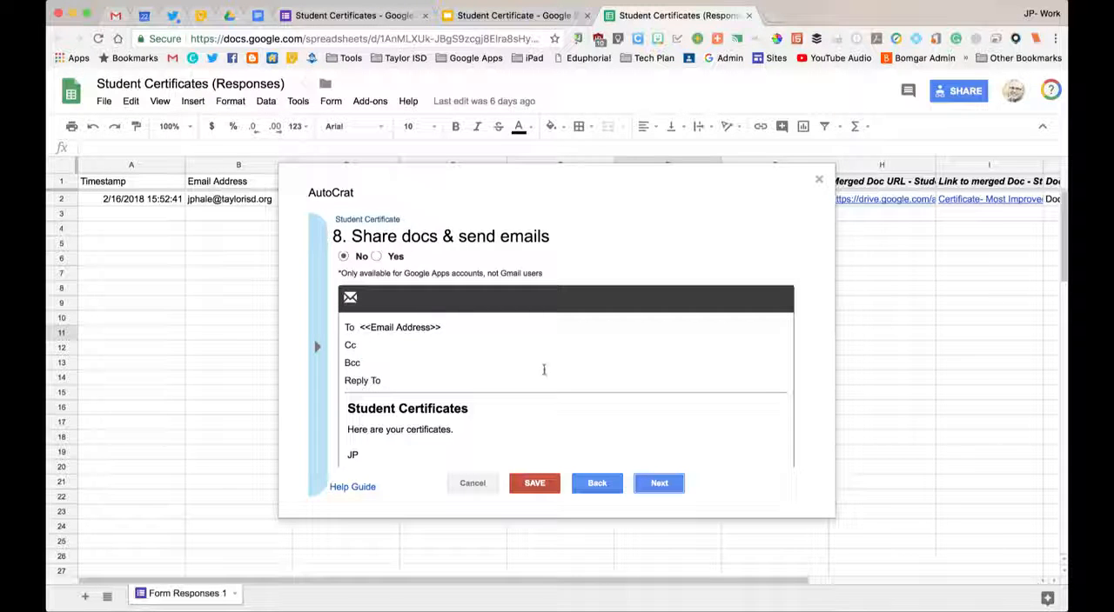
scroll(535, 400, down, 1)
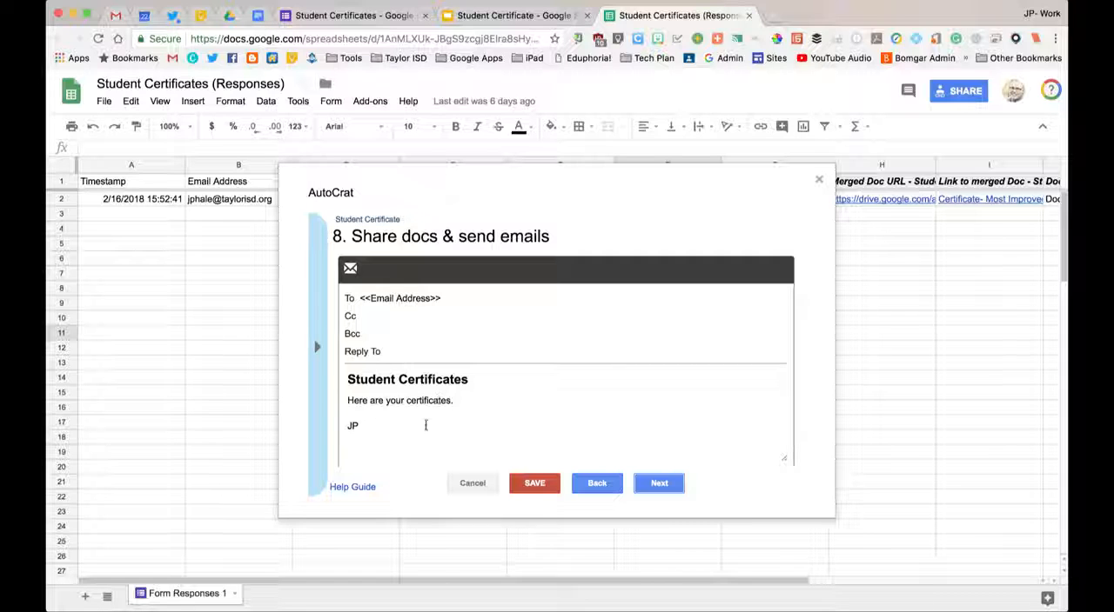
Continue to the job triggers, keep the form trigger enabled, save the merge job and close AutoCrat.
click(659, 483)
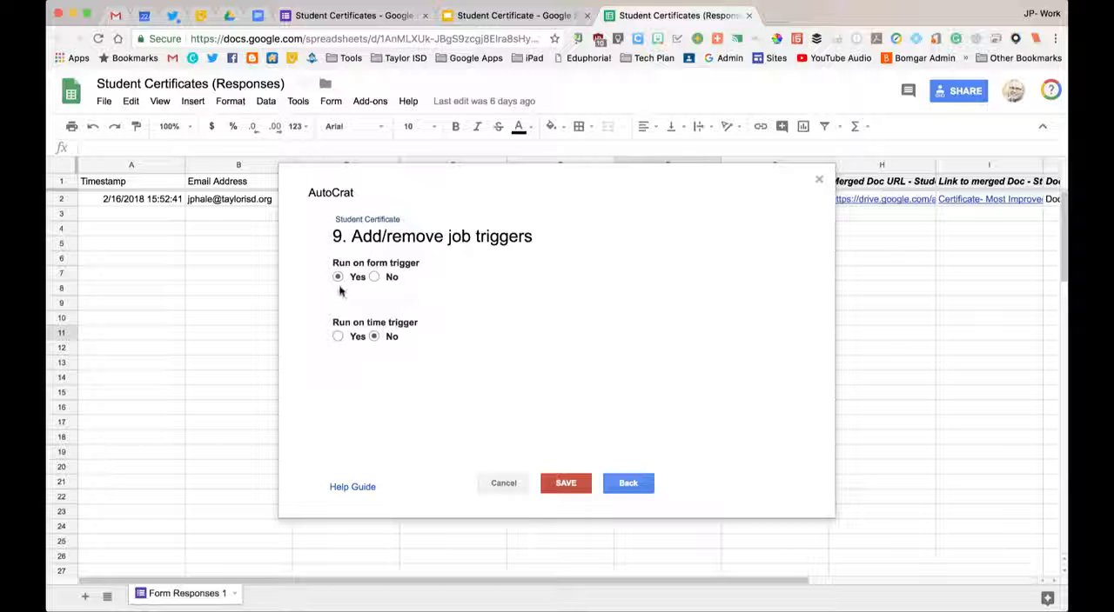
click(573, 488)
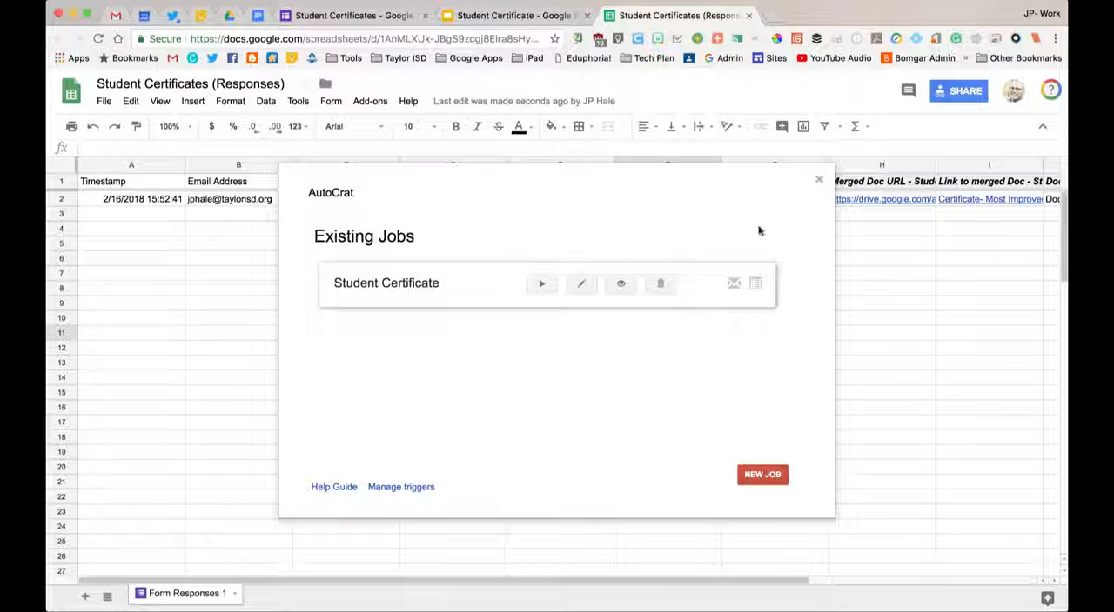
click(818, 179)
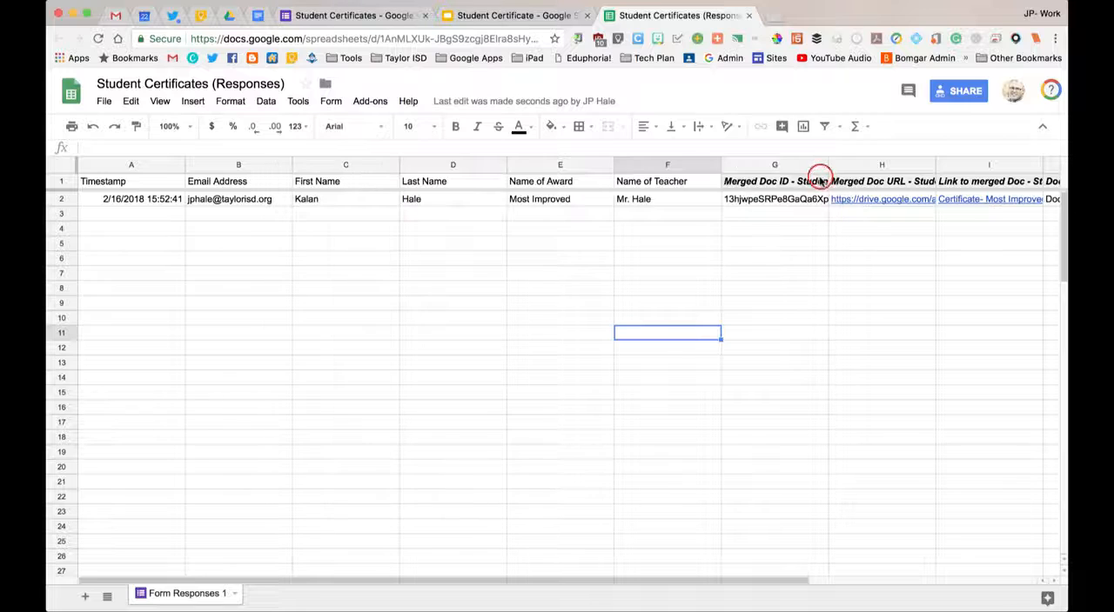
Inspect the sheet's merge result columns and preview the Most Improved certificate PDF in Google Drive's Certificates- pdfs folder.
scroll(698, 268, right, 2)
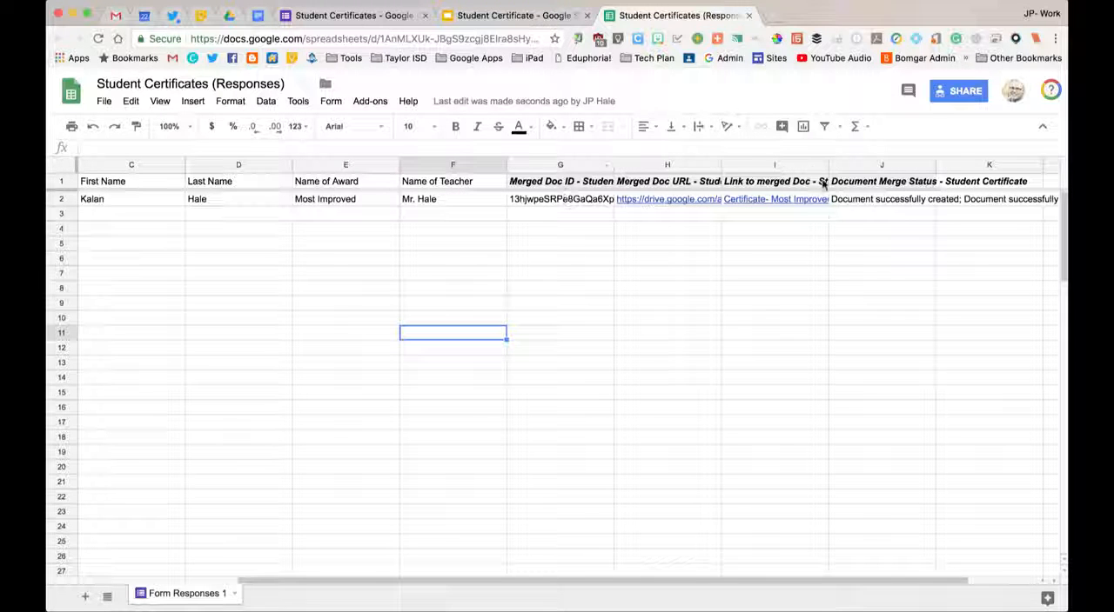
mouse_move(645, 204)
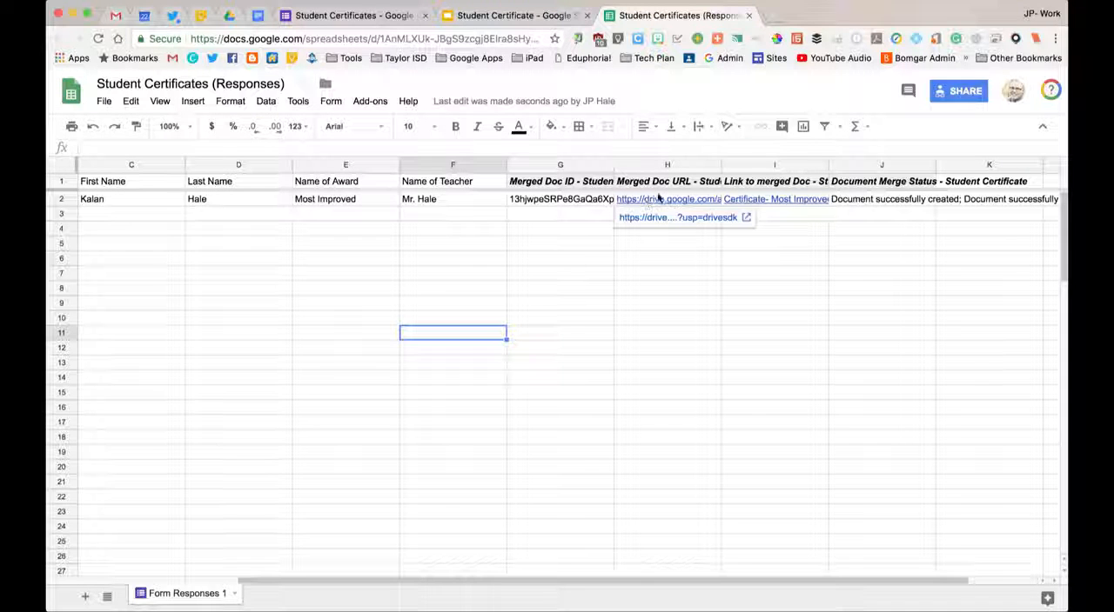
click(228, 16)
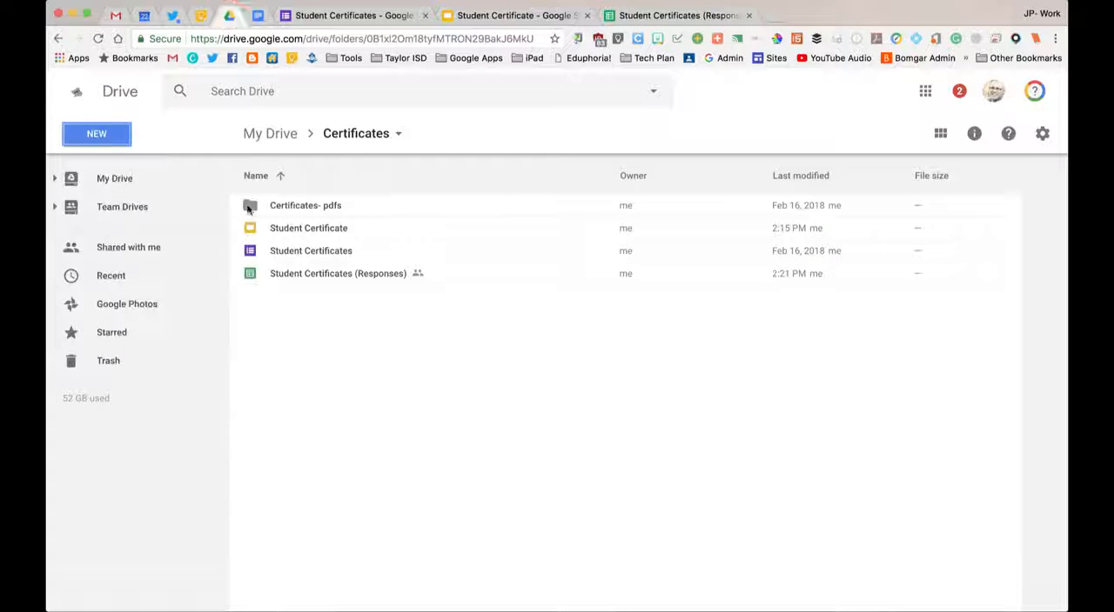
double_click(250, 207)
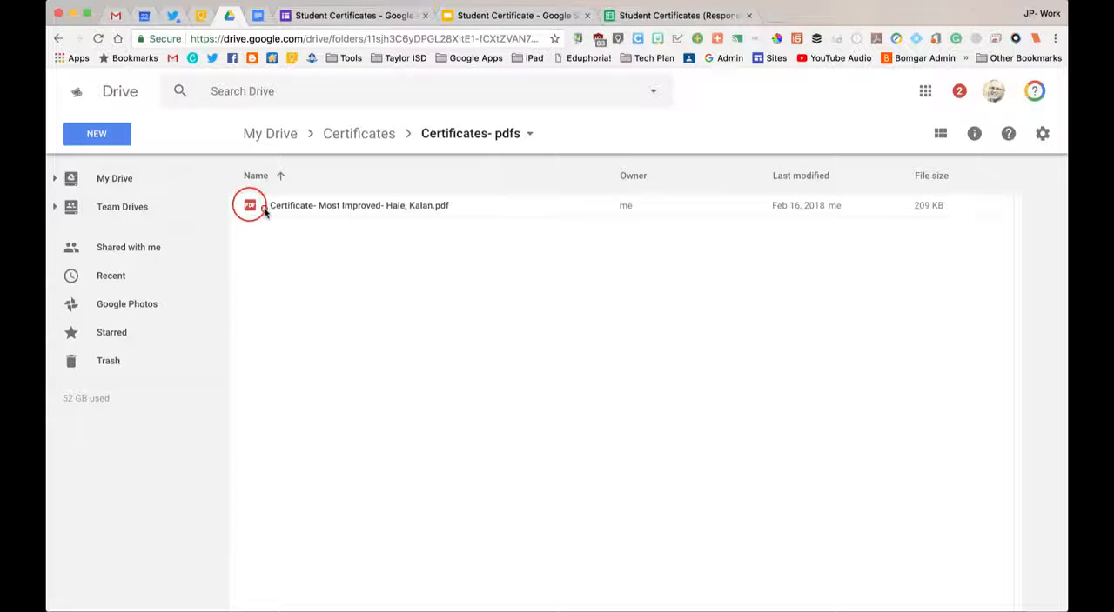
click(265, 210)
double_click(265, 210)
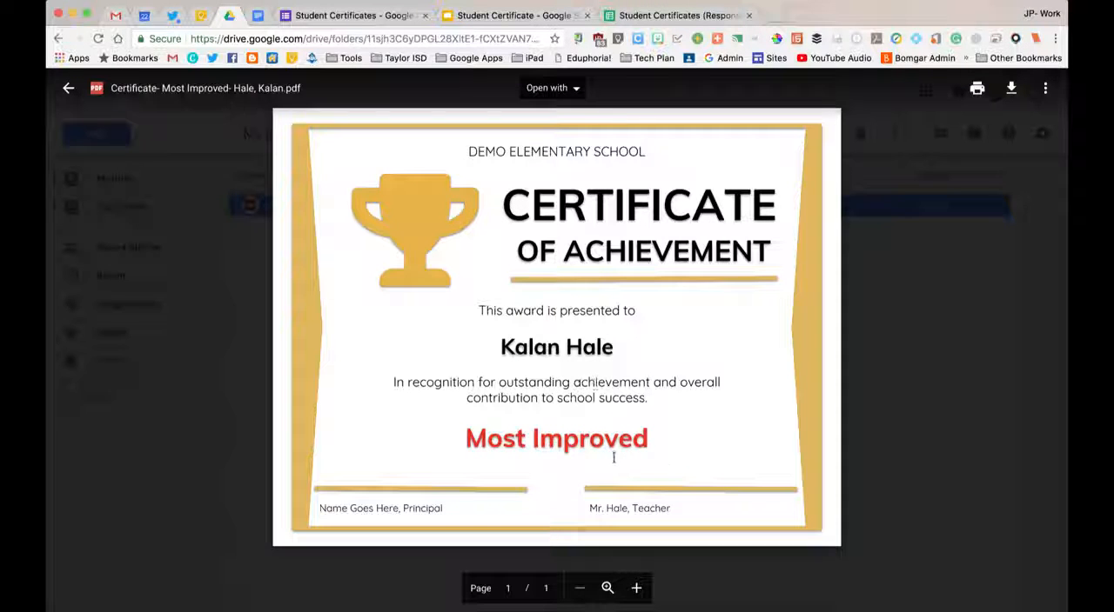
click(69, 89)
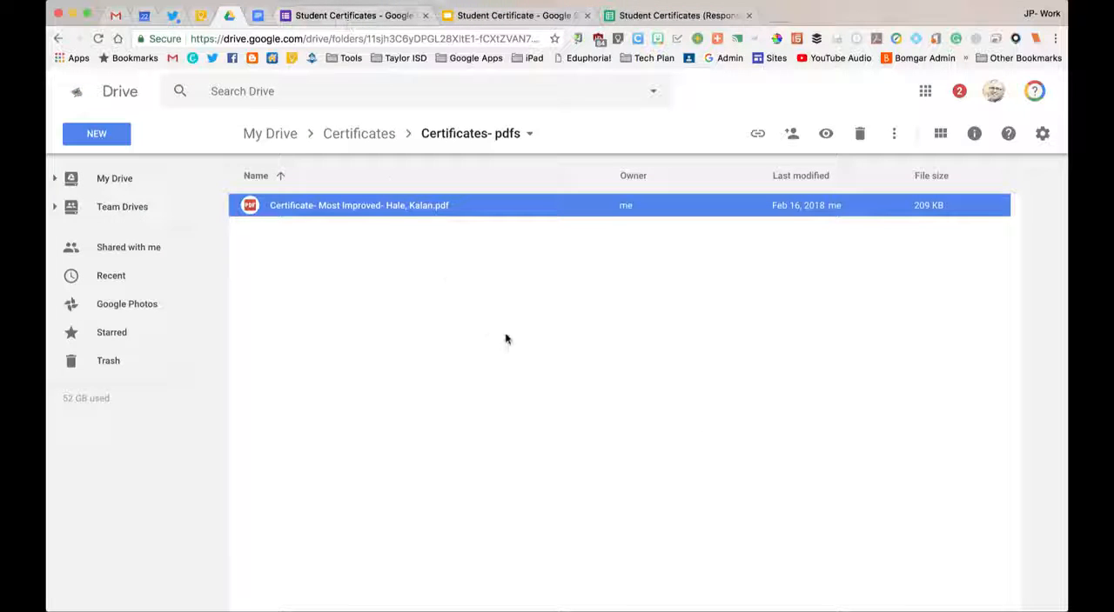
Open the live Student Certificates form and fill in the respondent's email address.
click(361, 15)
click(812, 91)
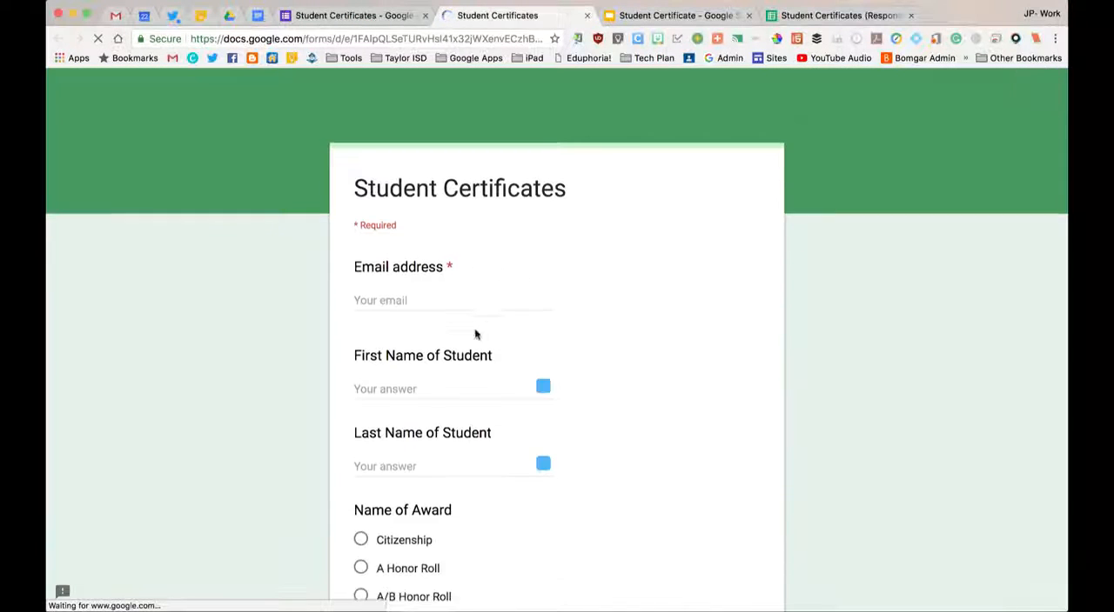
click(403, 274)
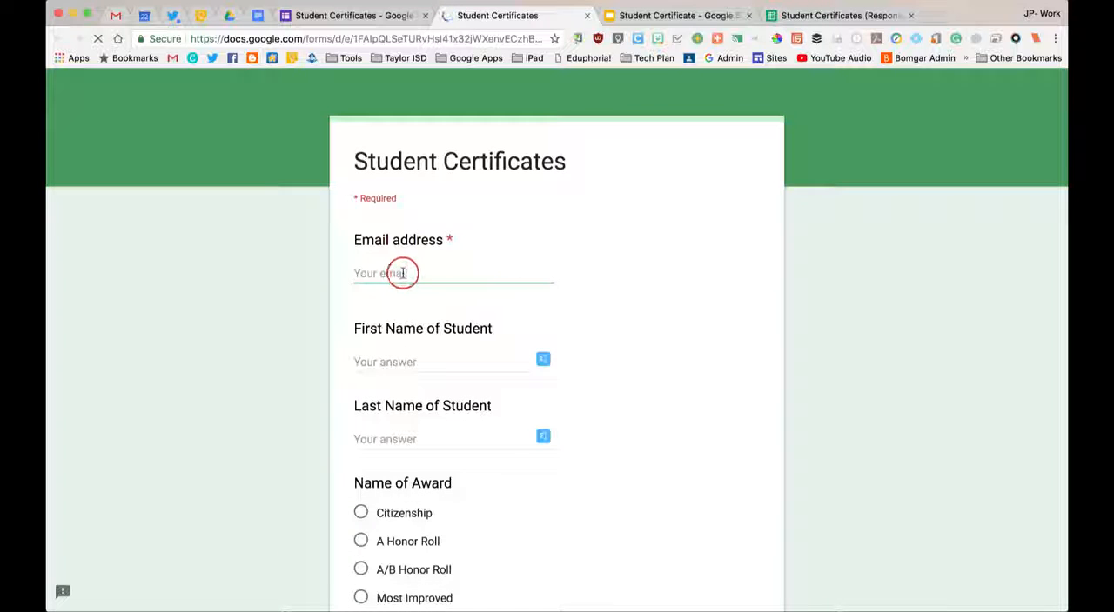
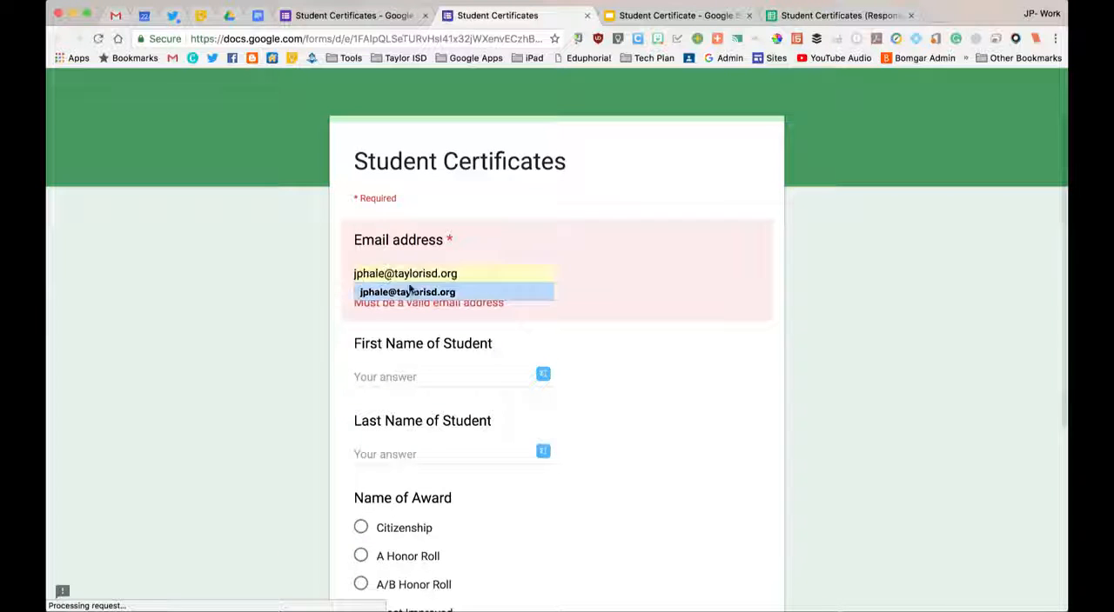
click(409, 291)
Enter the student's first name and last name in the Student Certificates form.
click(405, 360)
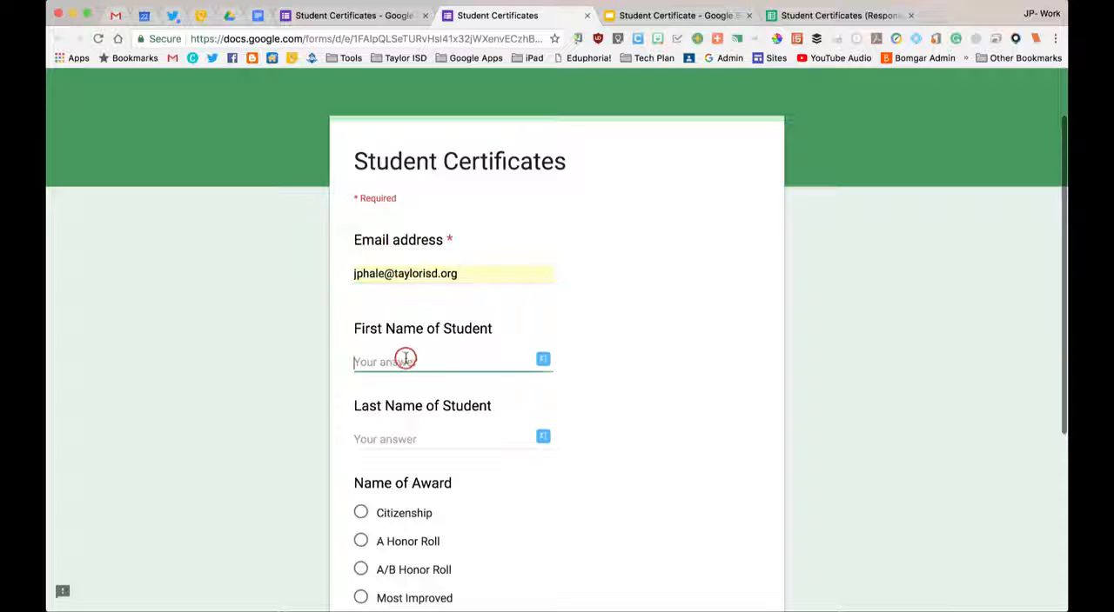
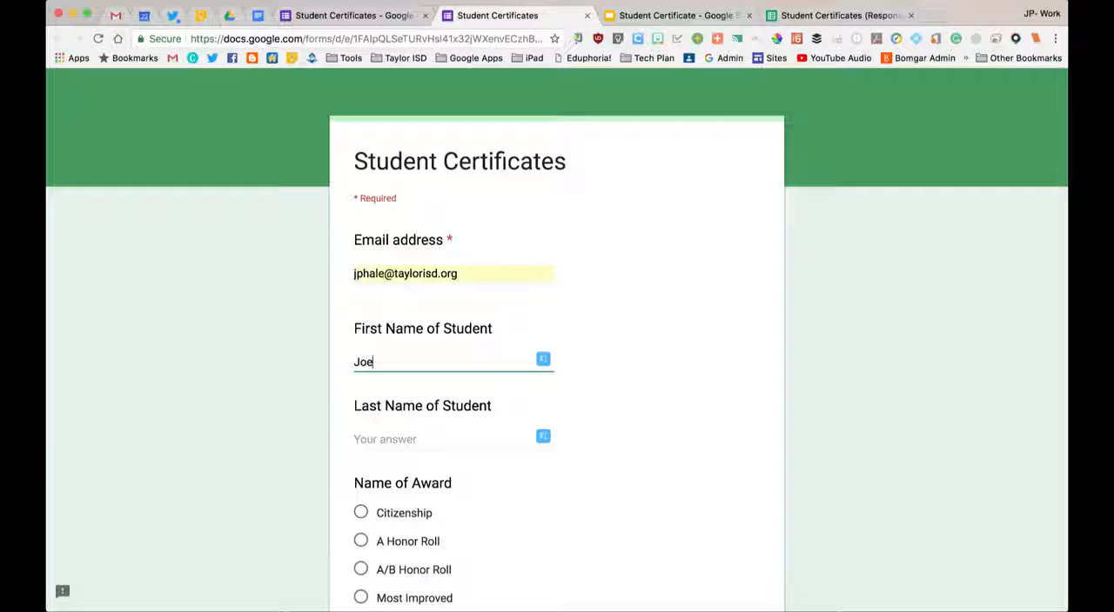
key(Tab)
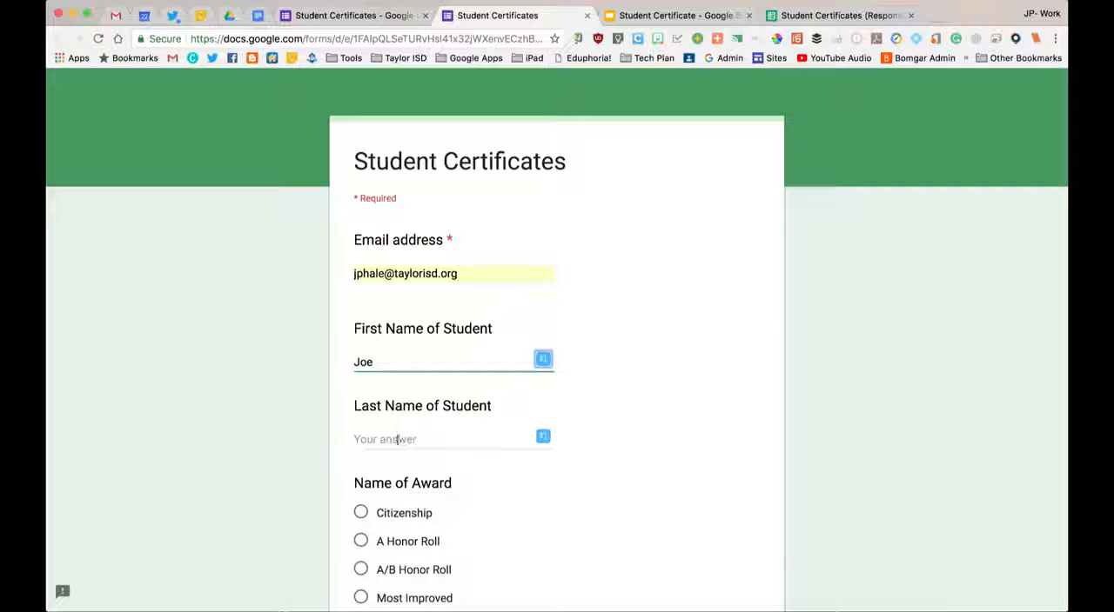
click(396, 439)
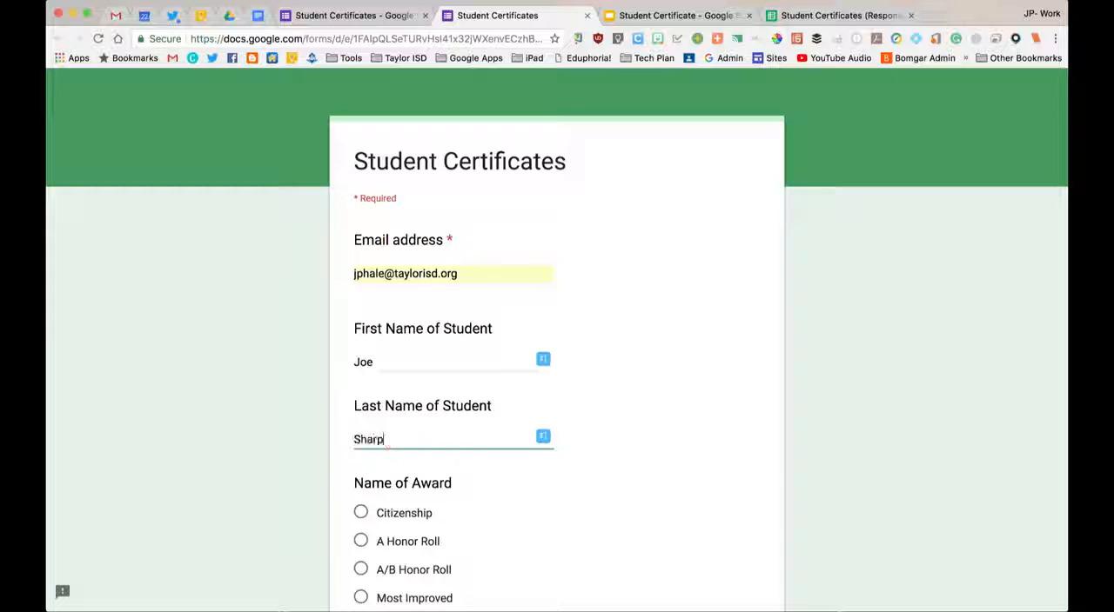
Choose A Honor Roll as the award, enter the teacher's name and submit the form response.
scroll(673, 431, down, 4)
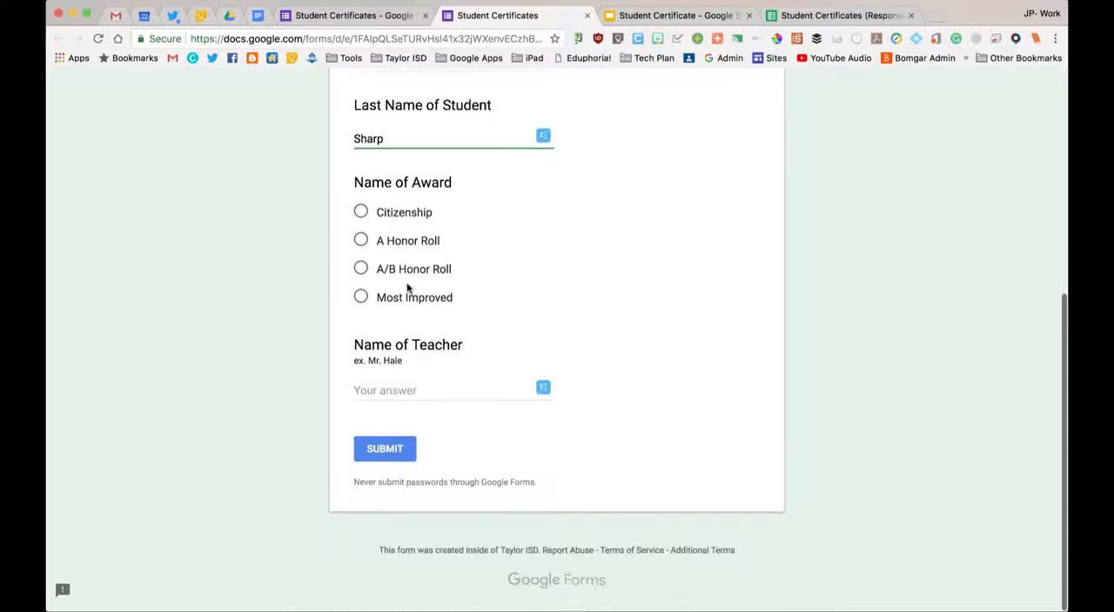
click(361, 241)
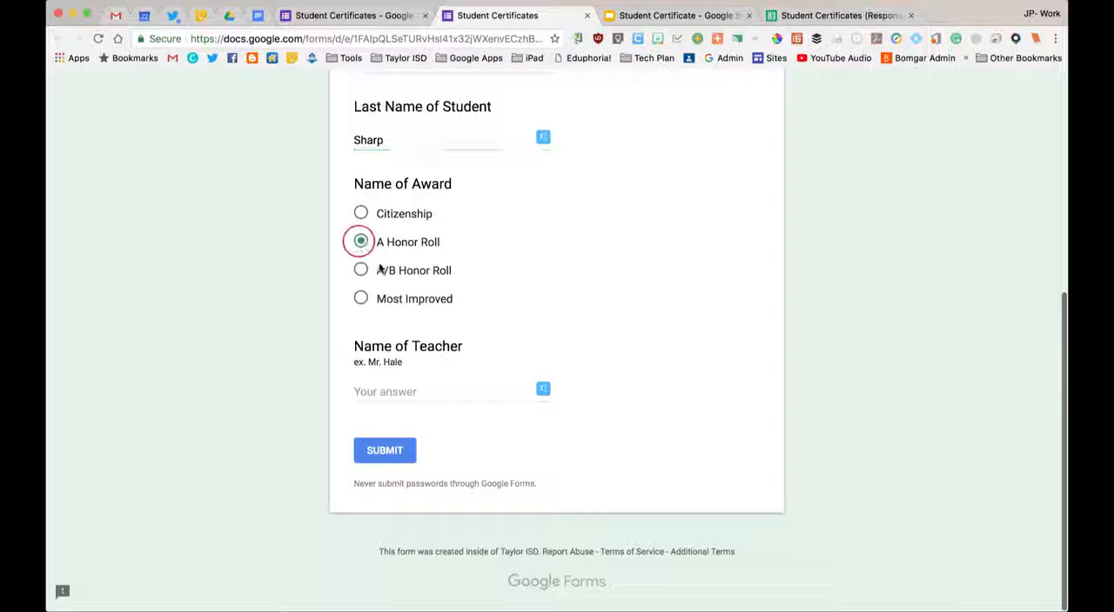
click(426, 392)
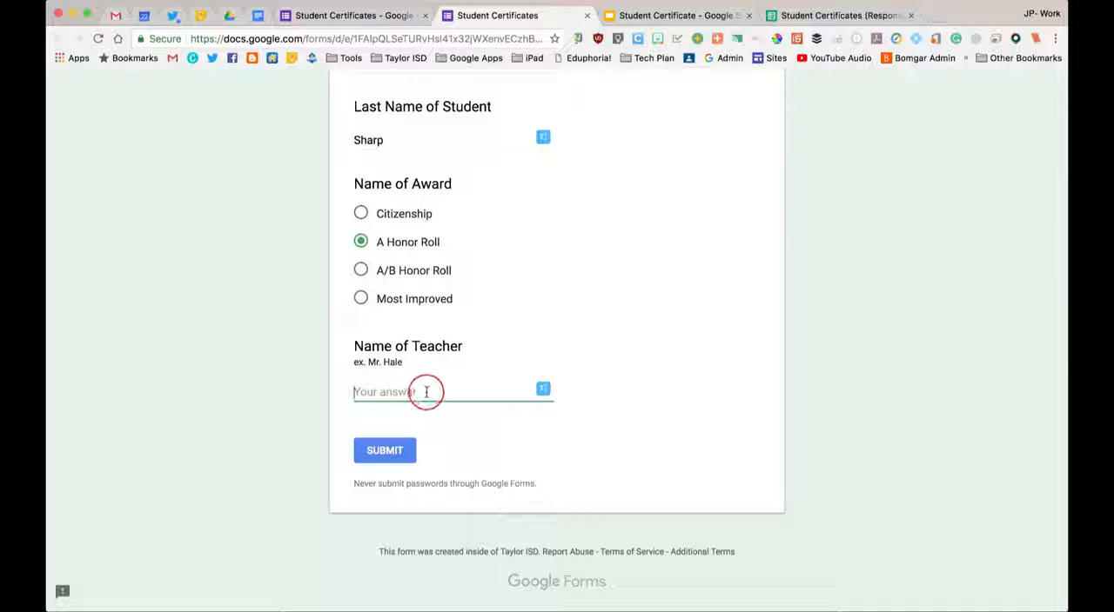
text(Mr. Hale)
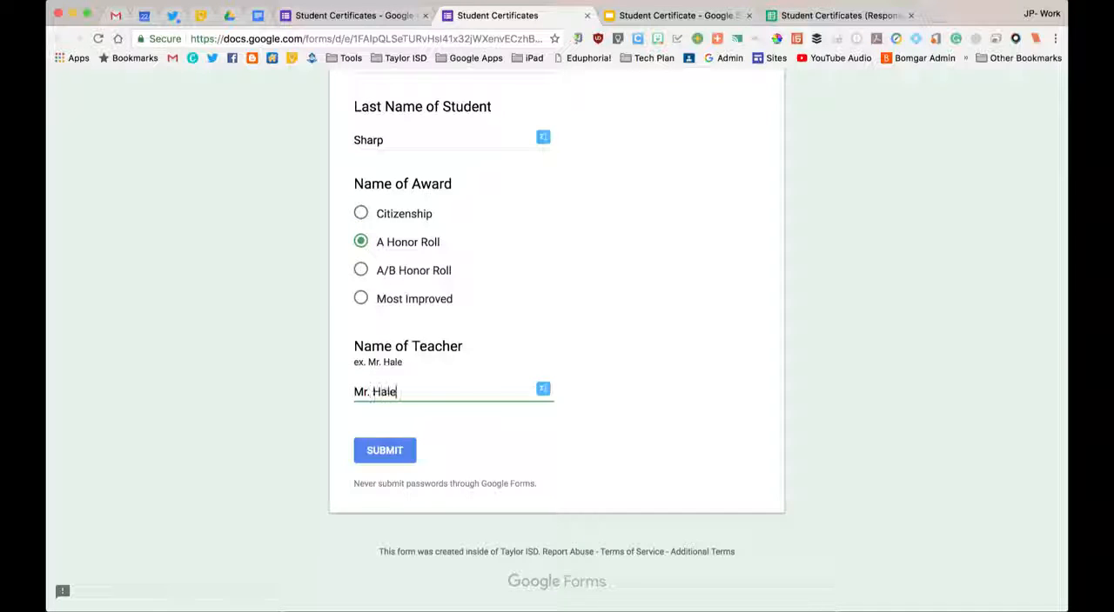
click(395, 452)
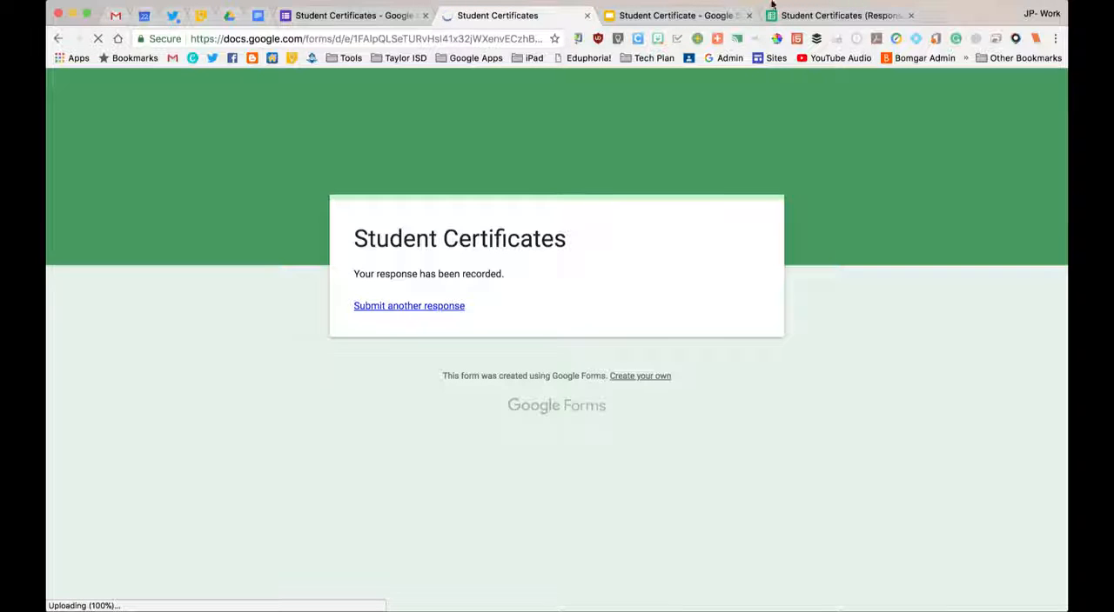
Check the new A Honor Roll row in the Student Certificates (Responses) sheet and open its merged document URL.
click(788, 13)
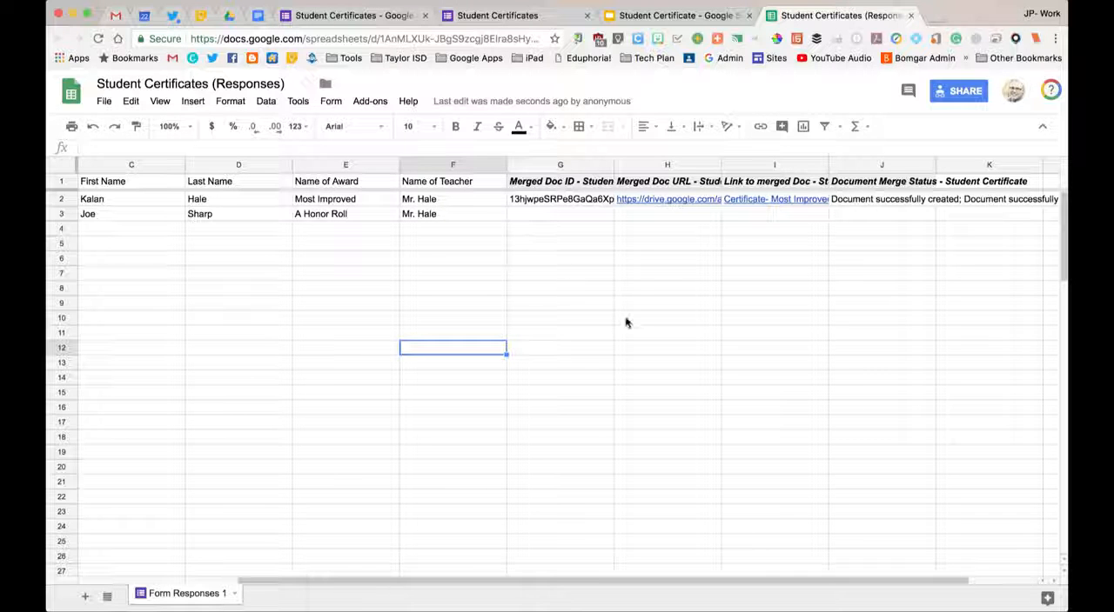
click(595, 303)
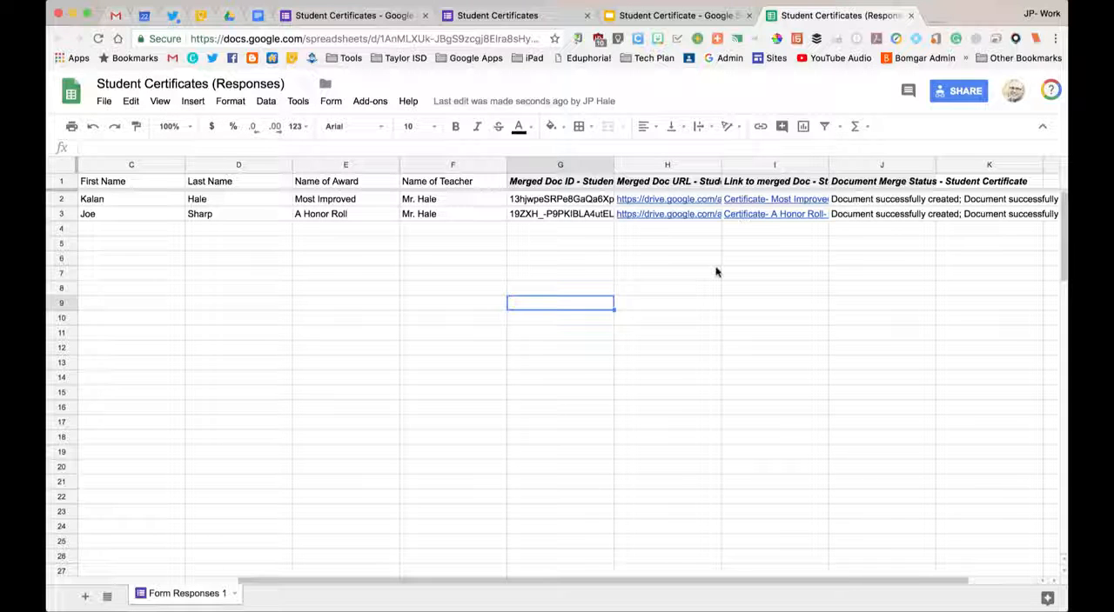
click(679, 213)
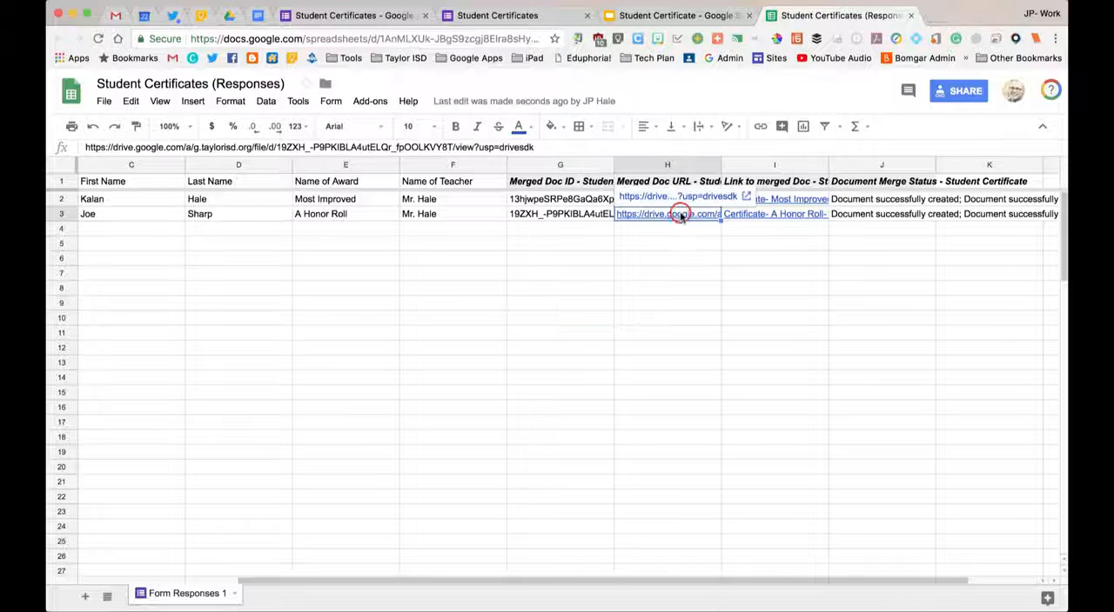
click(684, 197)
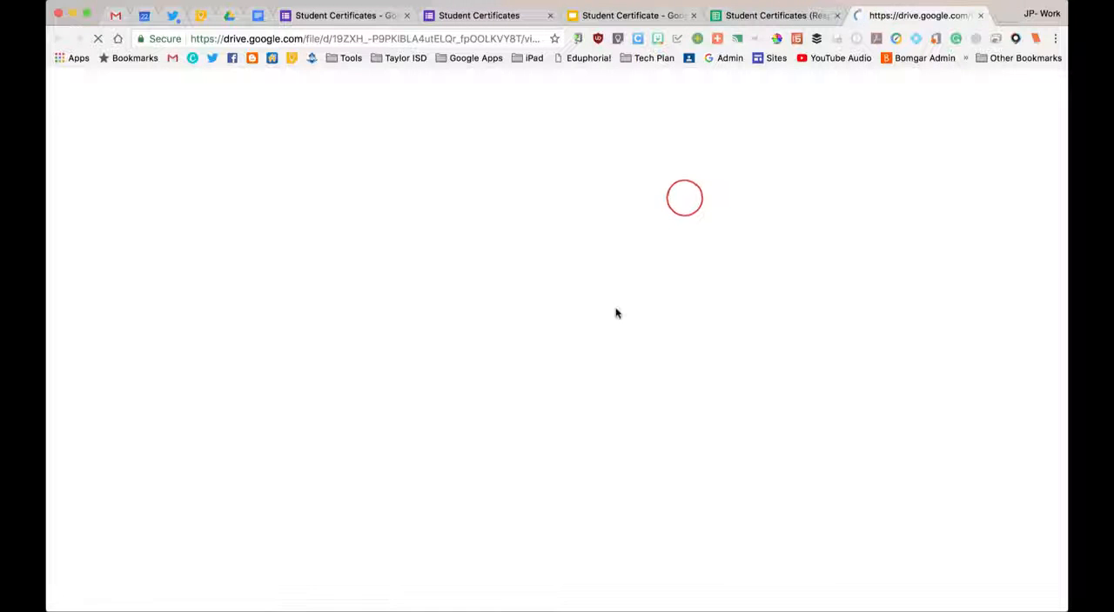